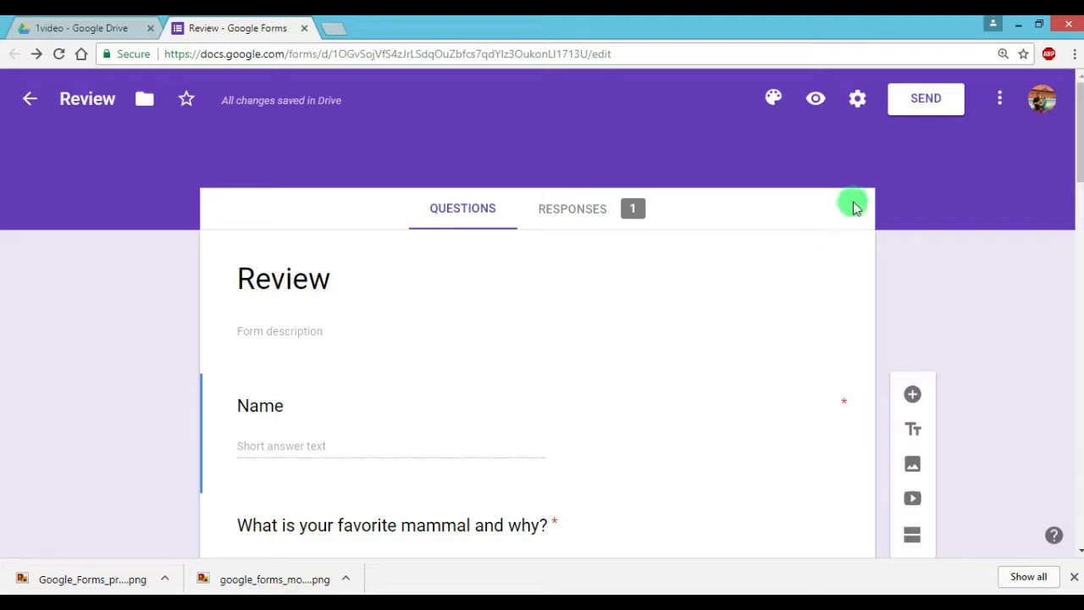
- Turn on email address collection in the form's general settings
left_click(858, 100)
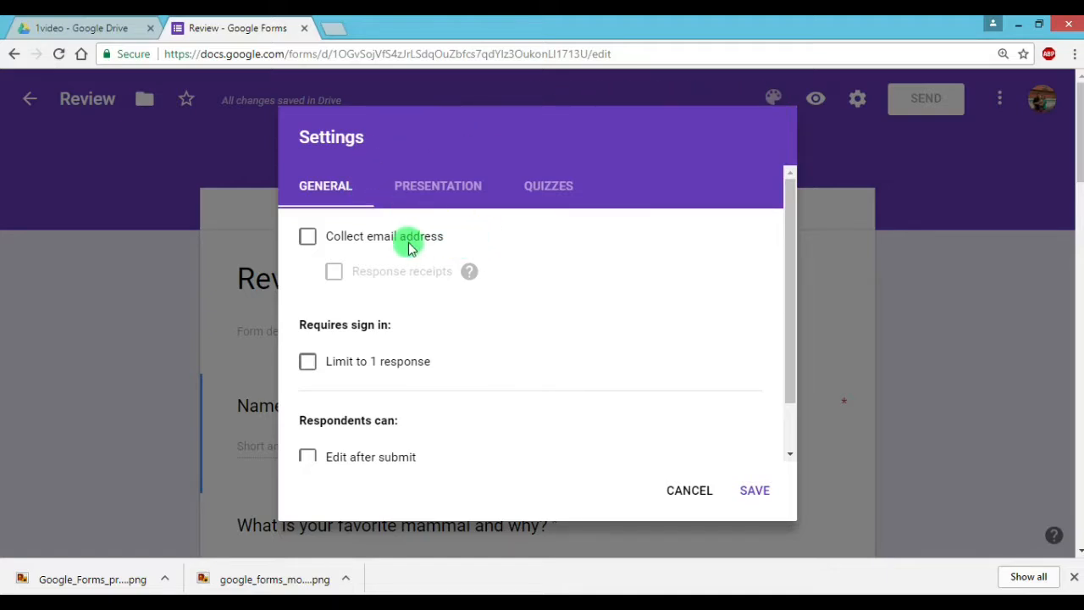
left_click(310, 241)
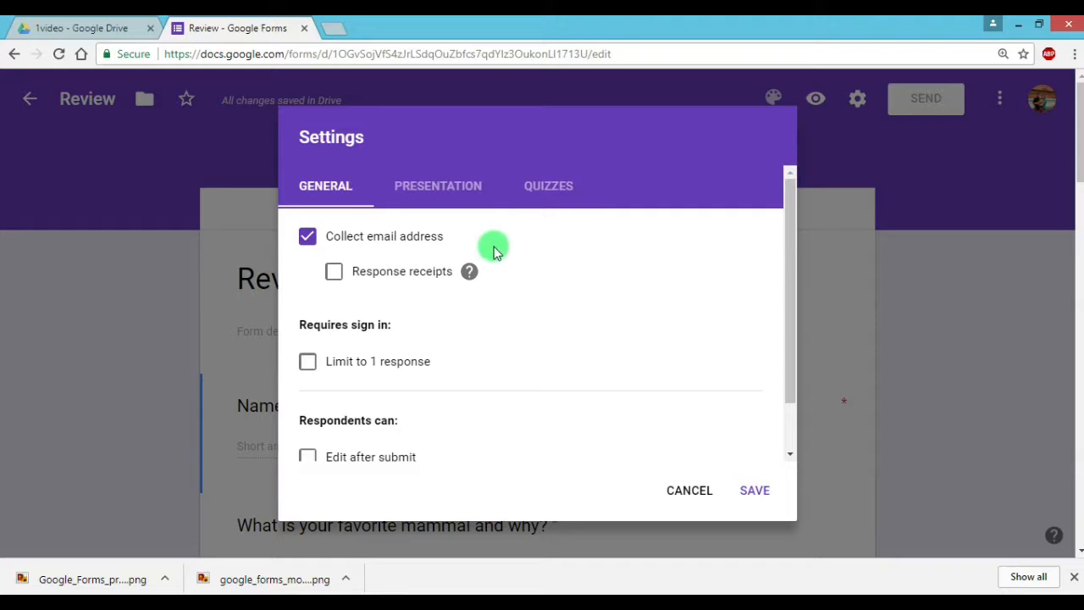
- Try the Response receipts and Limit to 1 response options, leaving both off, and review the respondent permissions
mouse_move(471, 273)
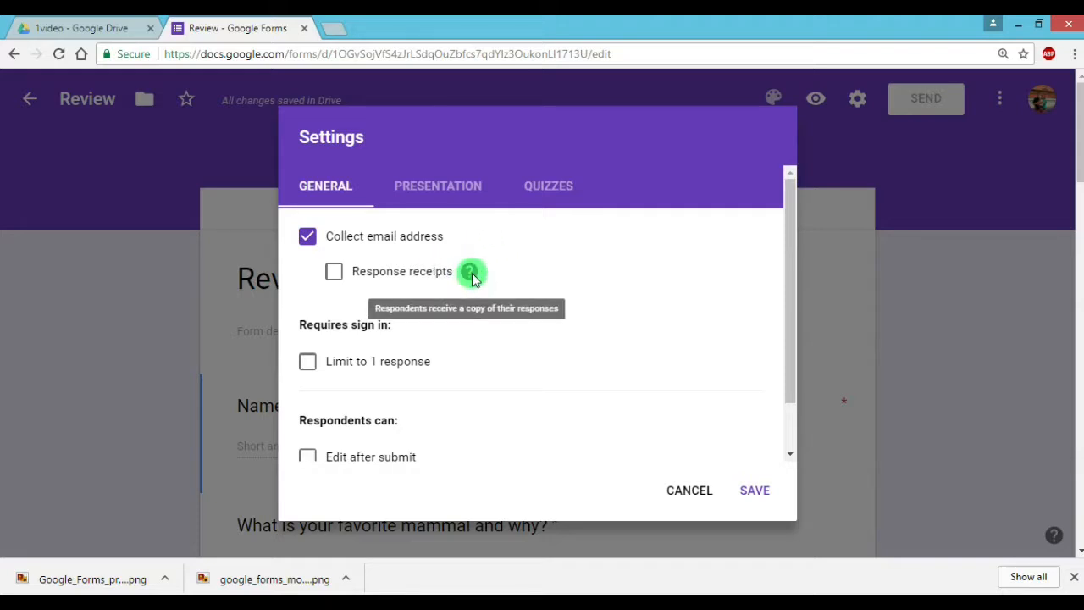
left_click(335, 273)
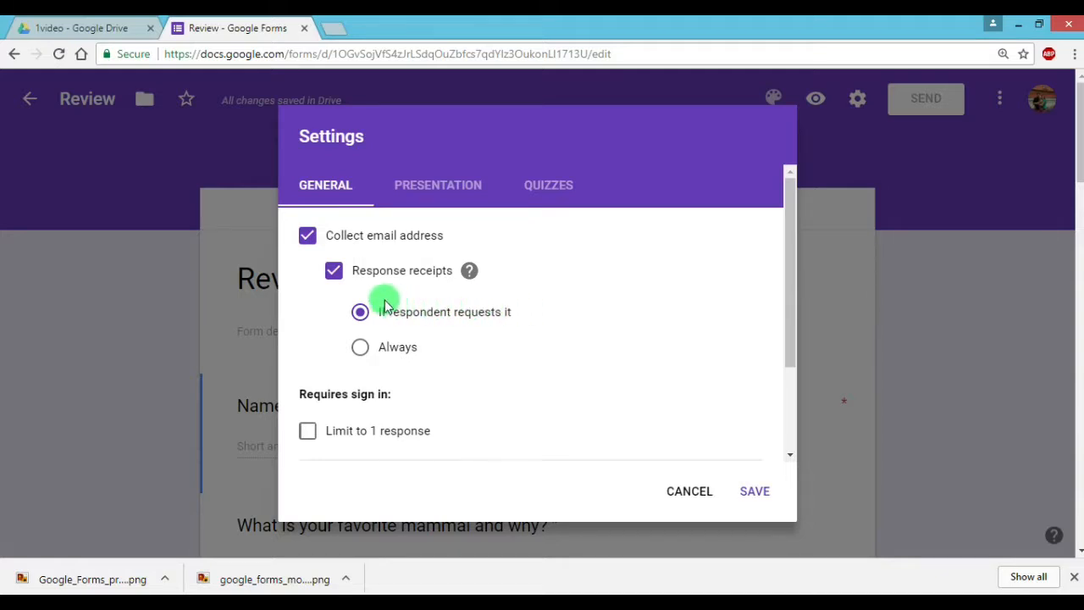
left_click(333, 271)
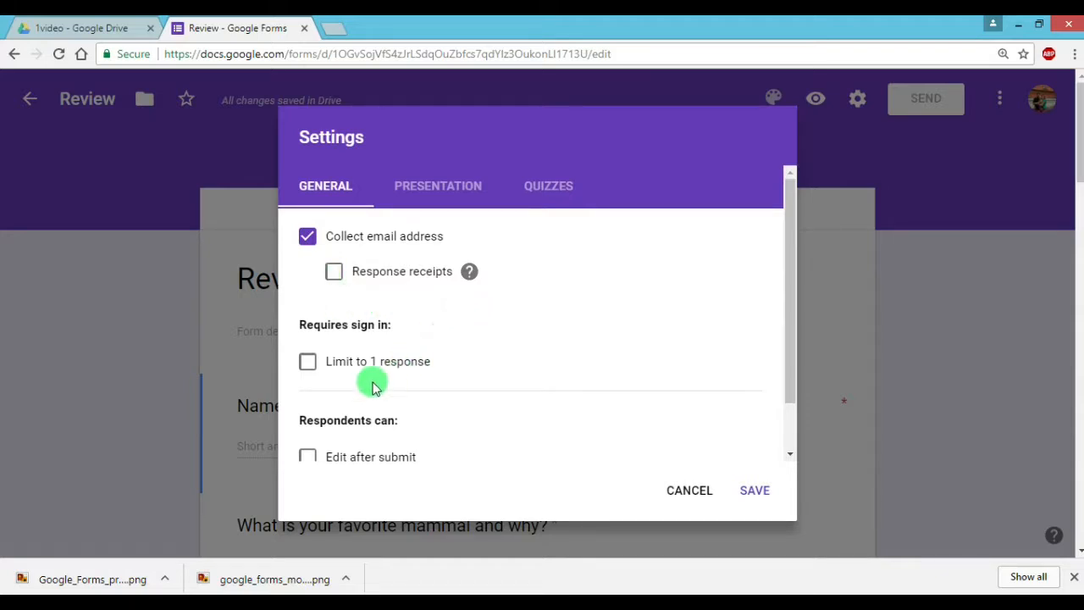
left_click(307, 363)
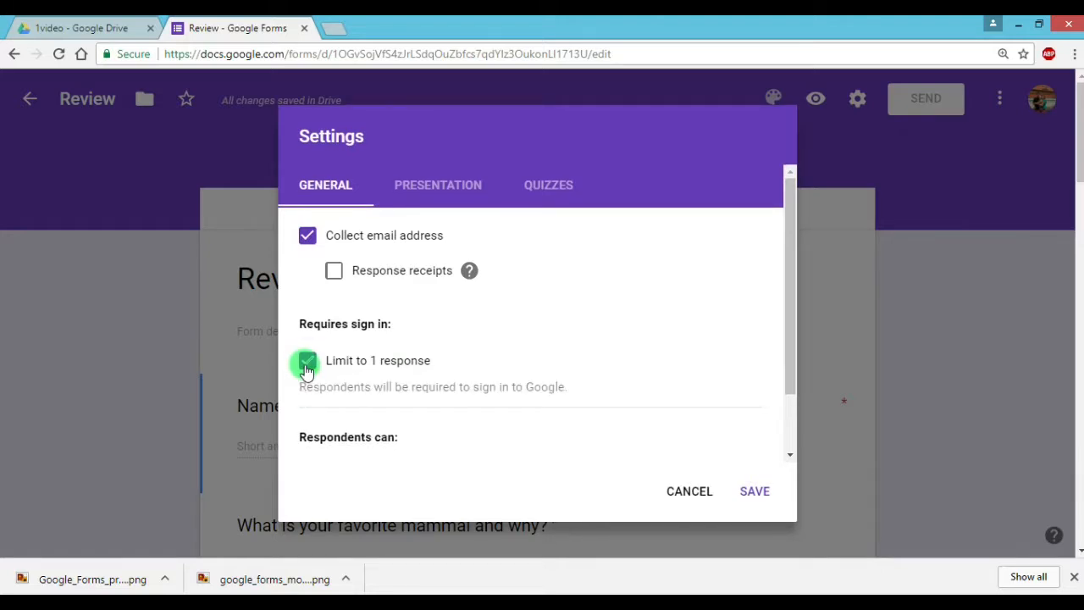
left_click(306, 369)
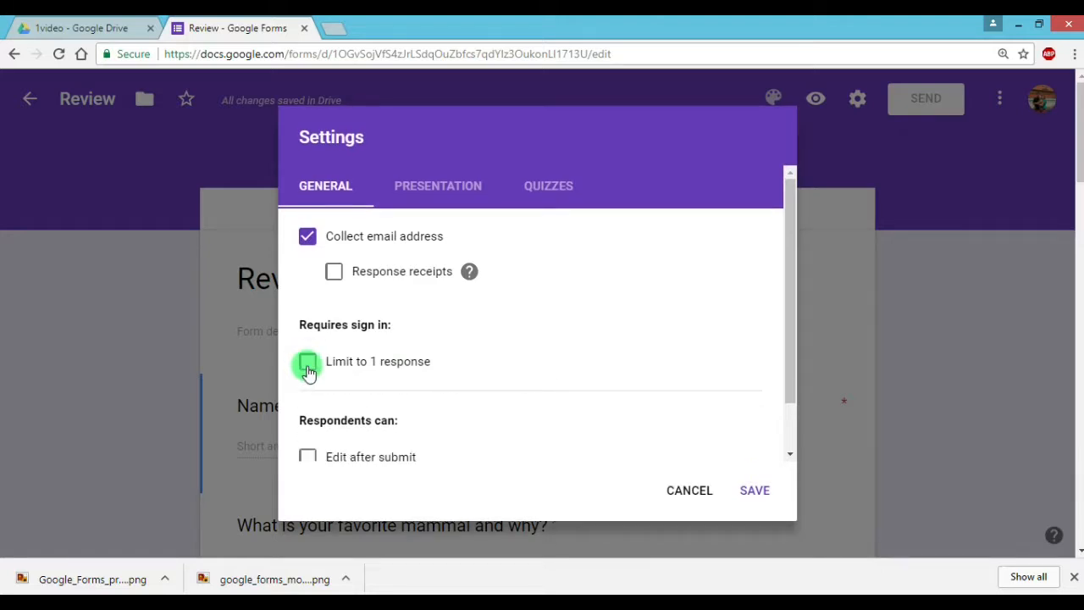
left_click_drag(791, 317, 790, 392)
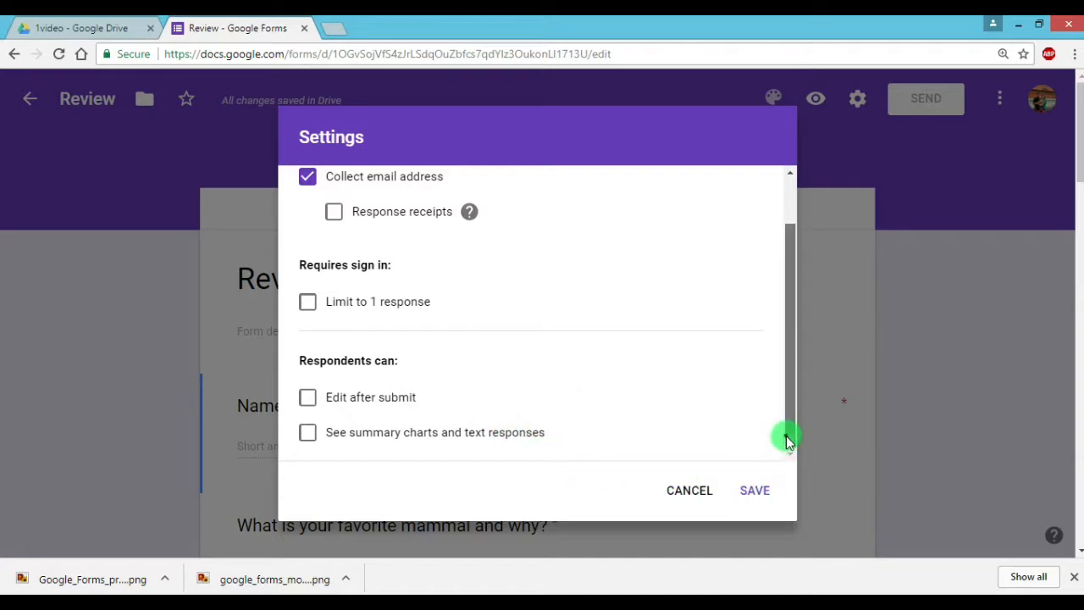
left_click_drag(787, 438, 796, 360)
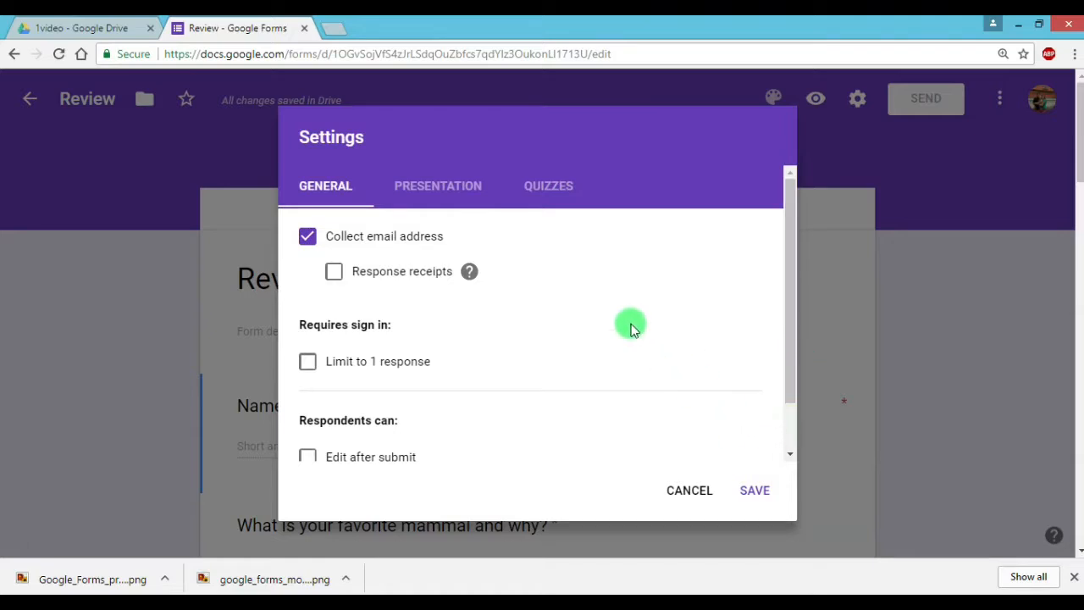
- Enable the link to submit another response in the form's presentation settings
left_click(489, 196)
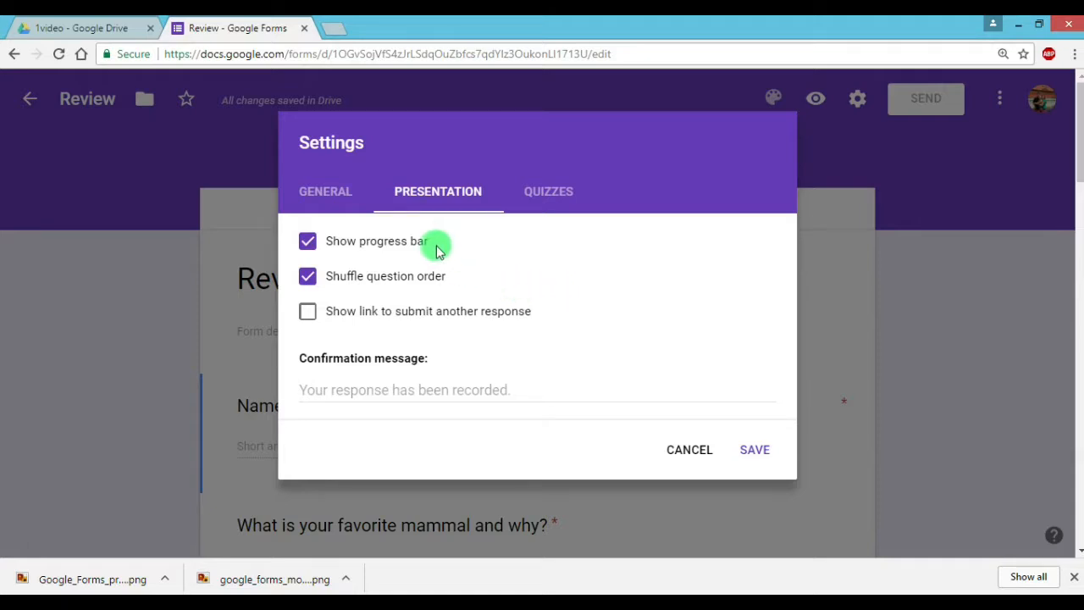
left_click(308, 313)
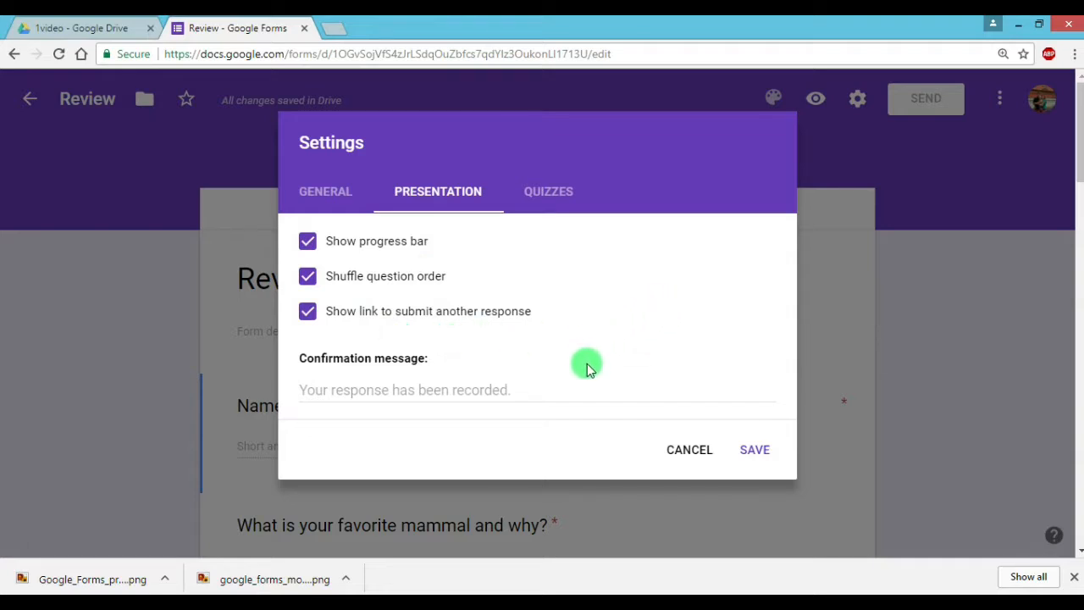
left_click(566, 395)
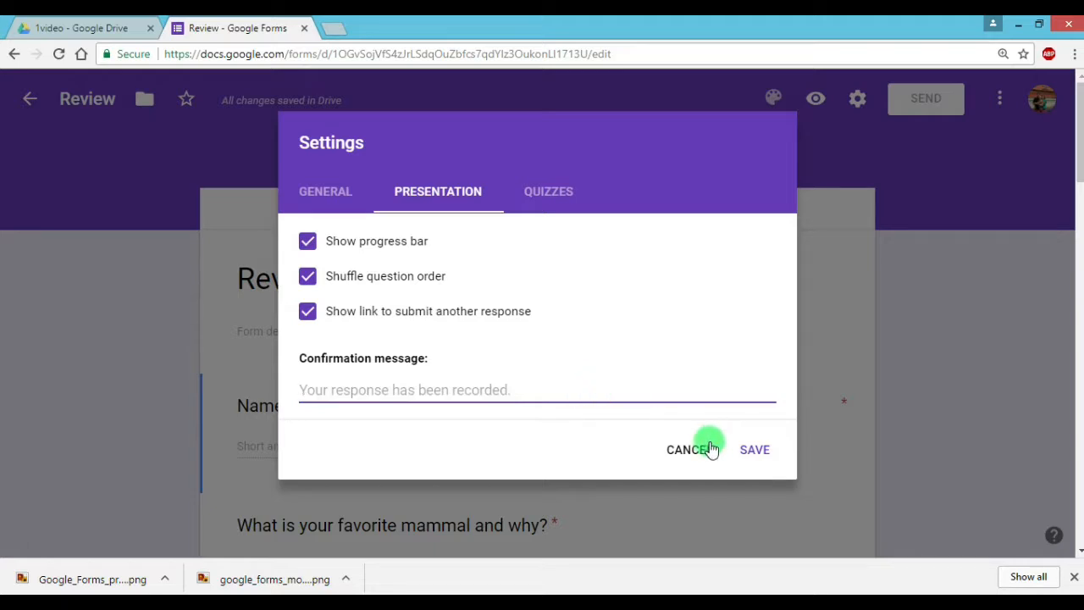
- Make the form a quiz that releases grades immediately after each submission, and save the settings
left_click(584, 202)
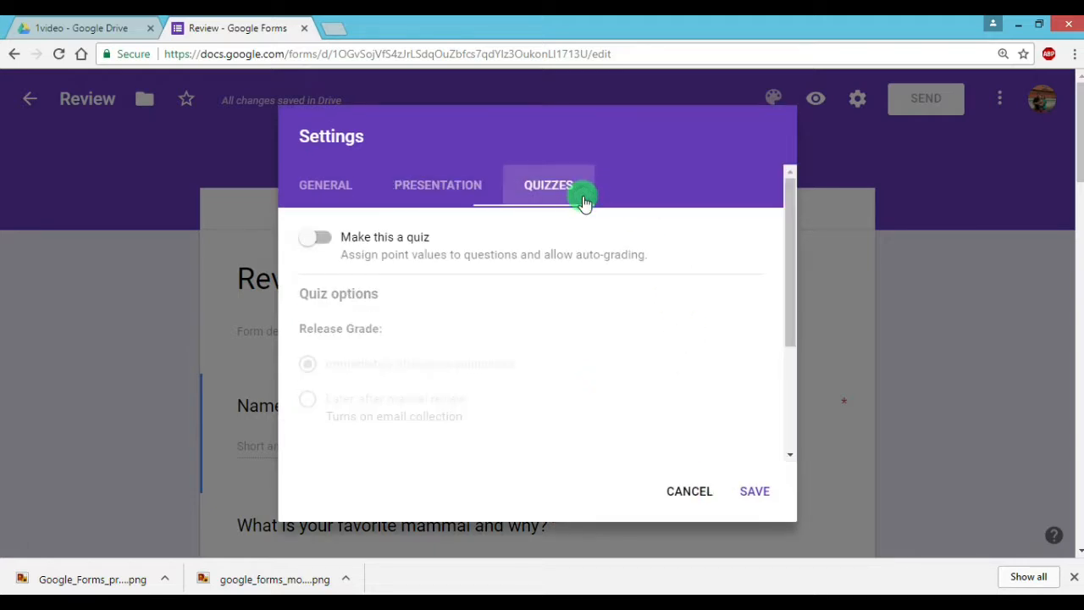
left_click(328, 246)
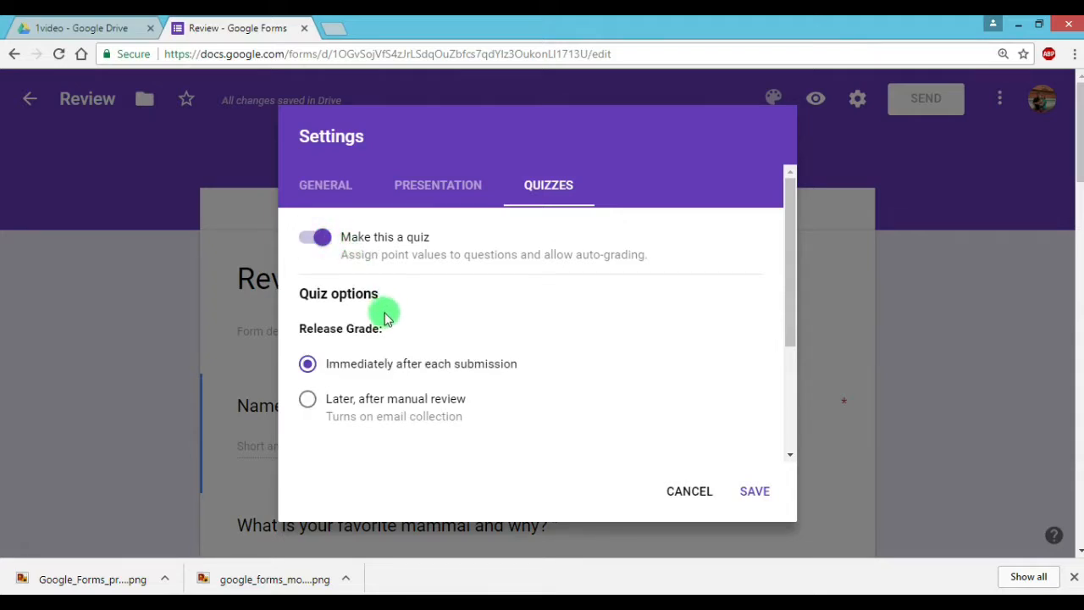
left_click(307, 402)
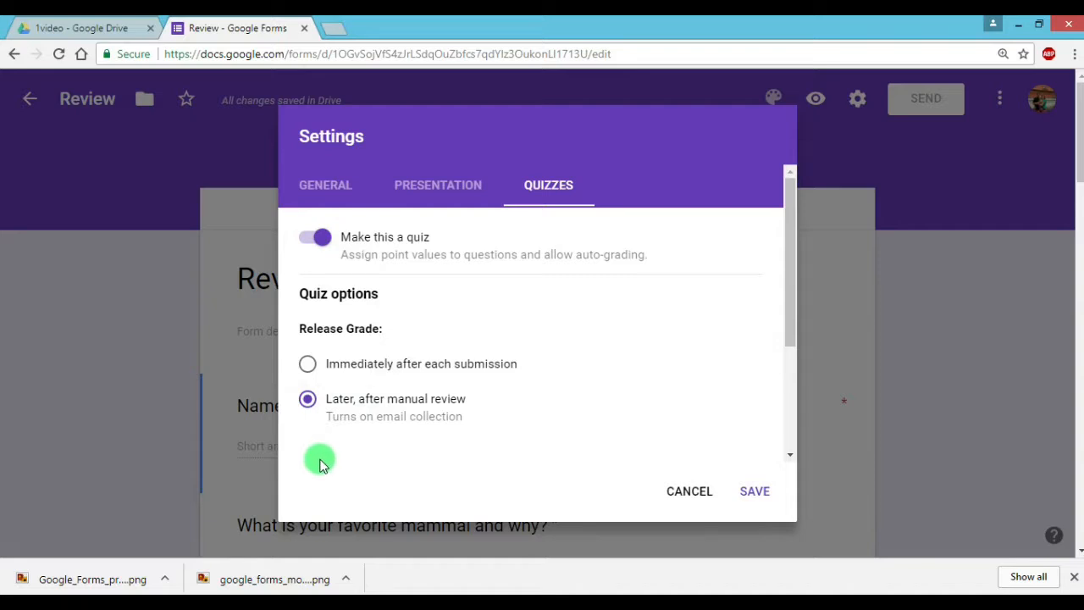
left_click(308, 363)
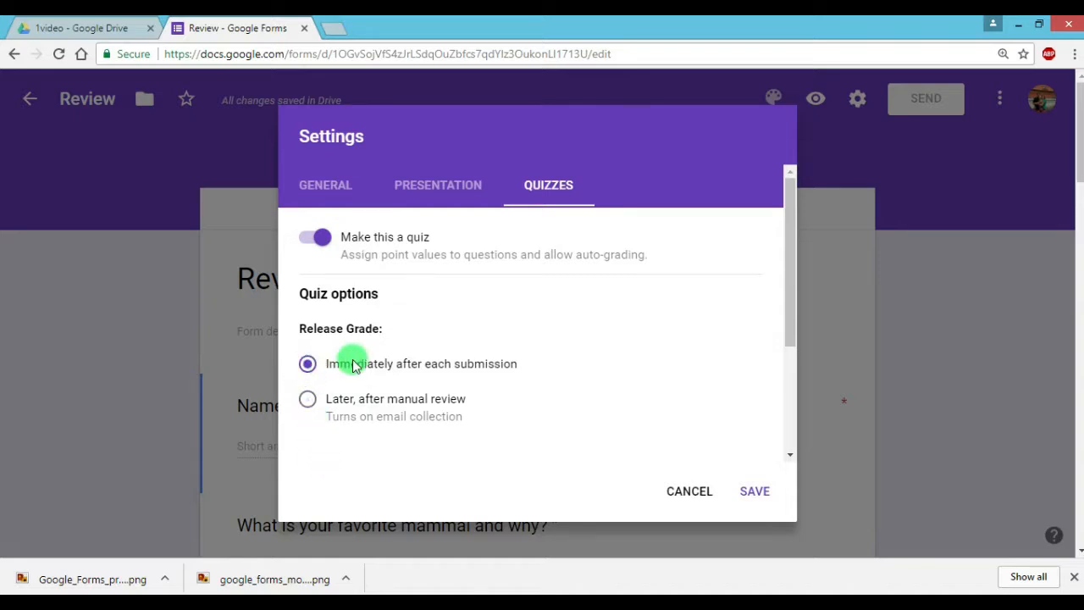
left_click(760, 499)
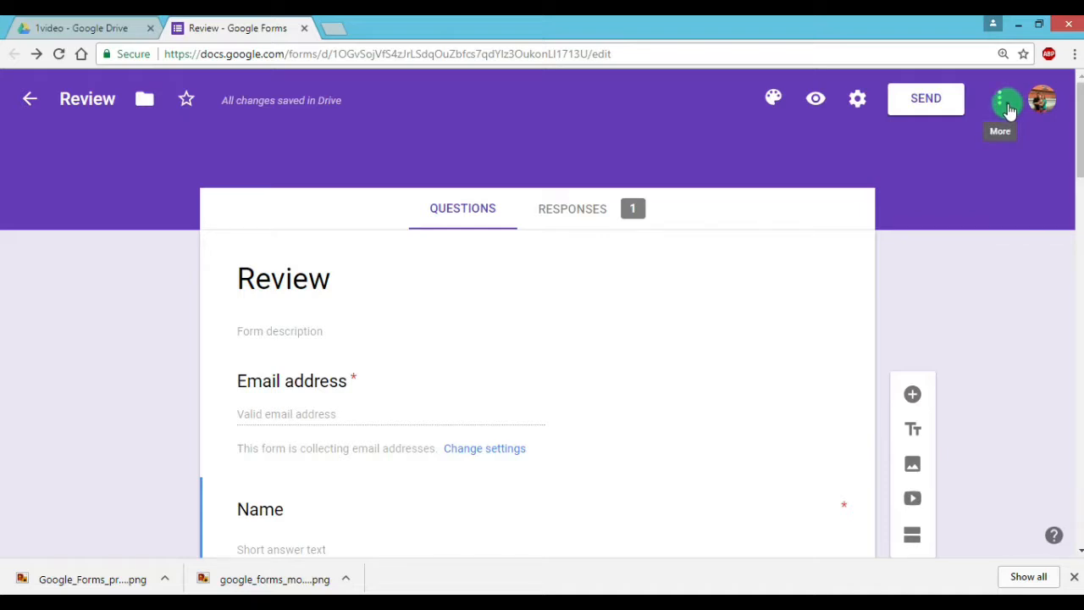
- Set the default preferences to collect email addresses, require questions and give a quiz point value of 10, and save them
left_click(1004, 104)
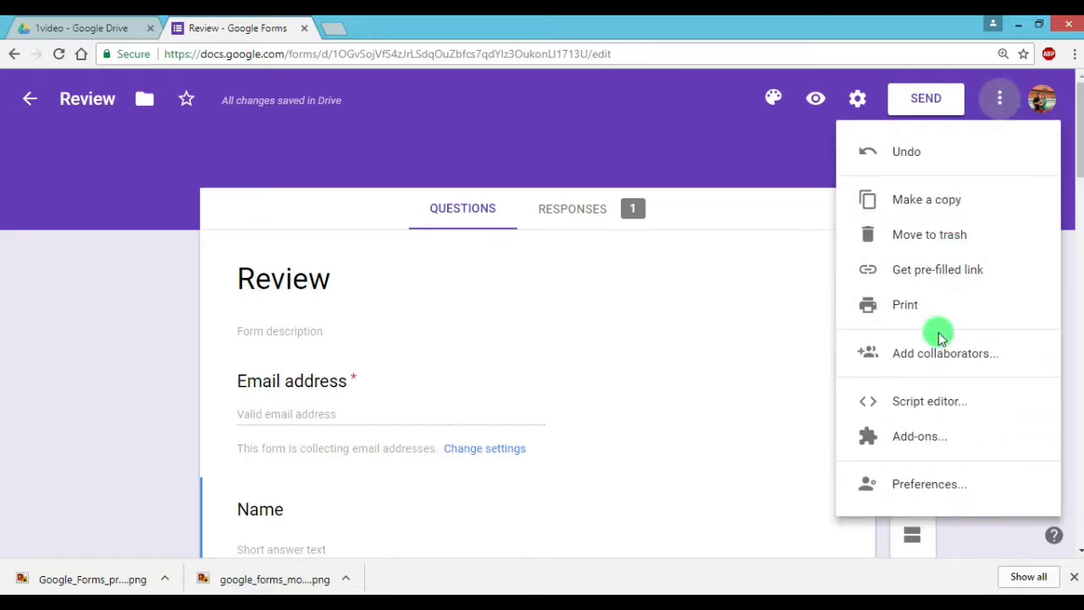
left_click(983, 493)
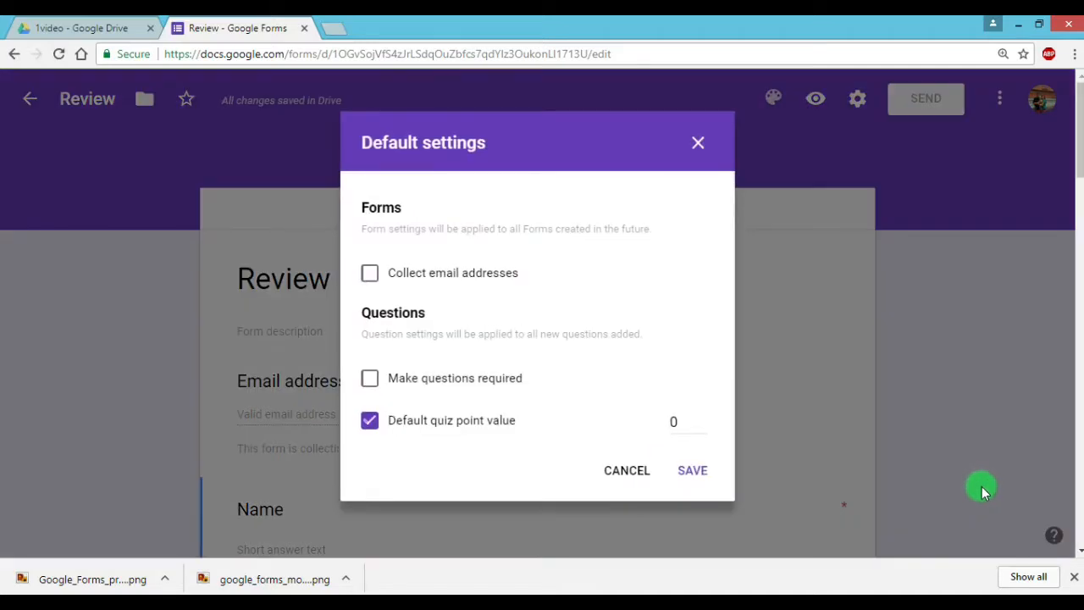
left_click(373, 277)
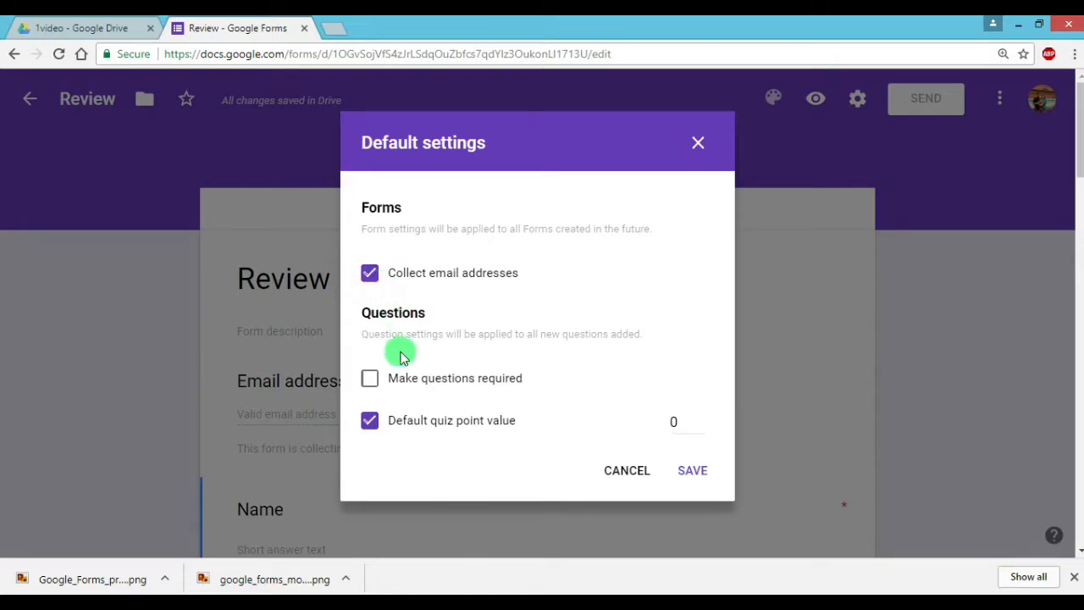
left_click(373, 381)
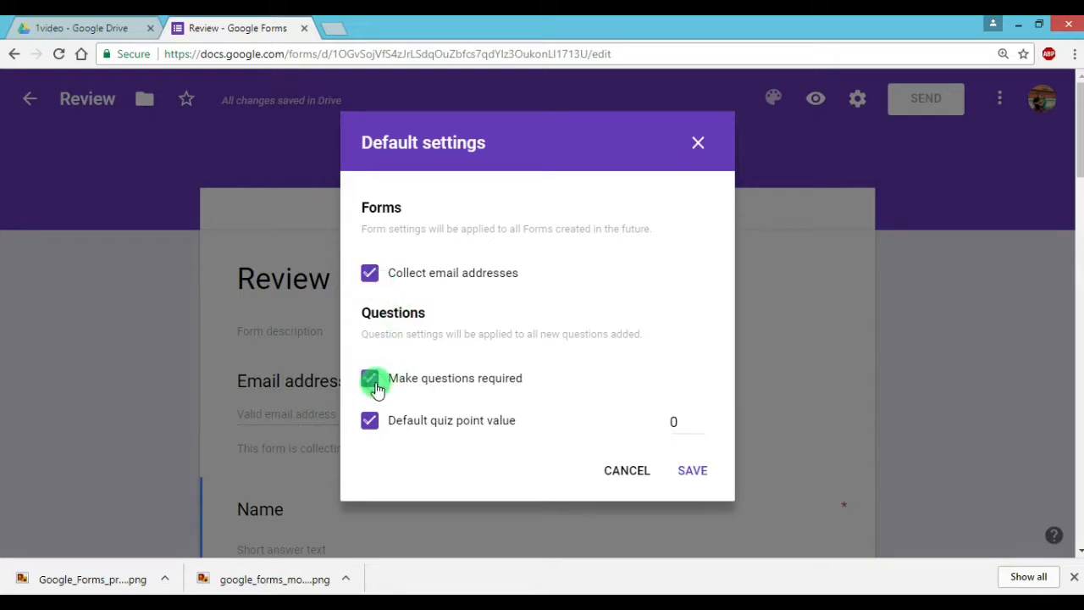
left_click(374, 426)
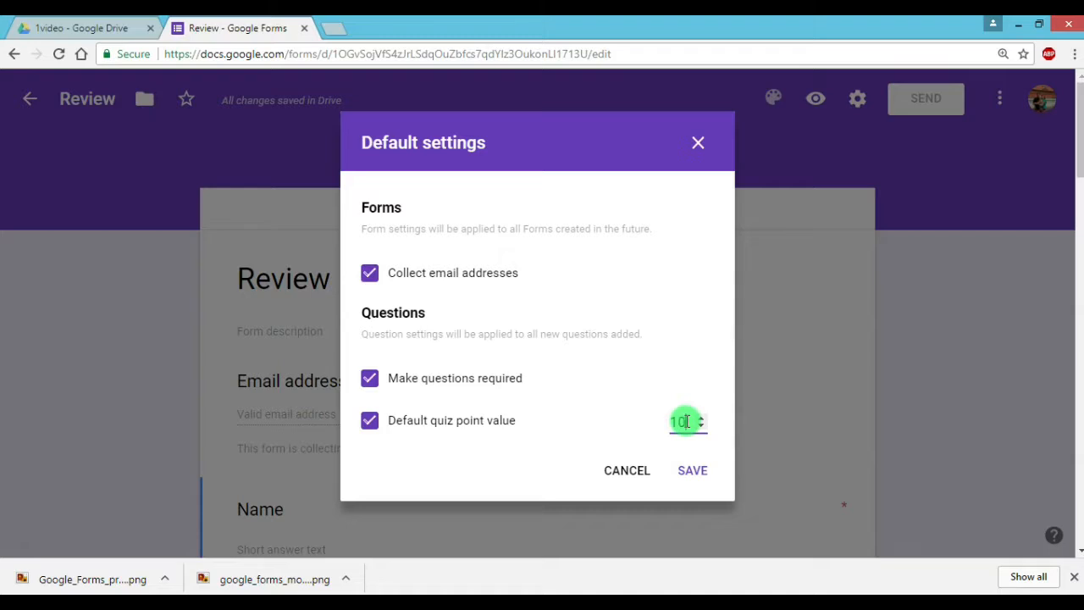
left_click(690, 470)
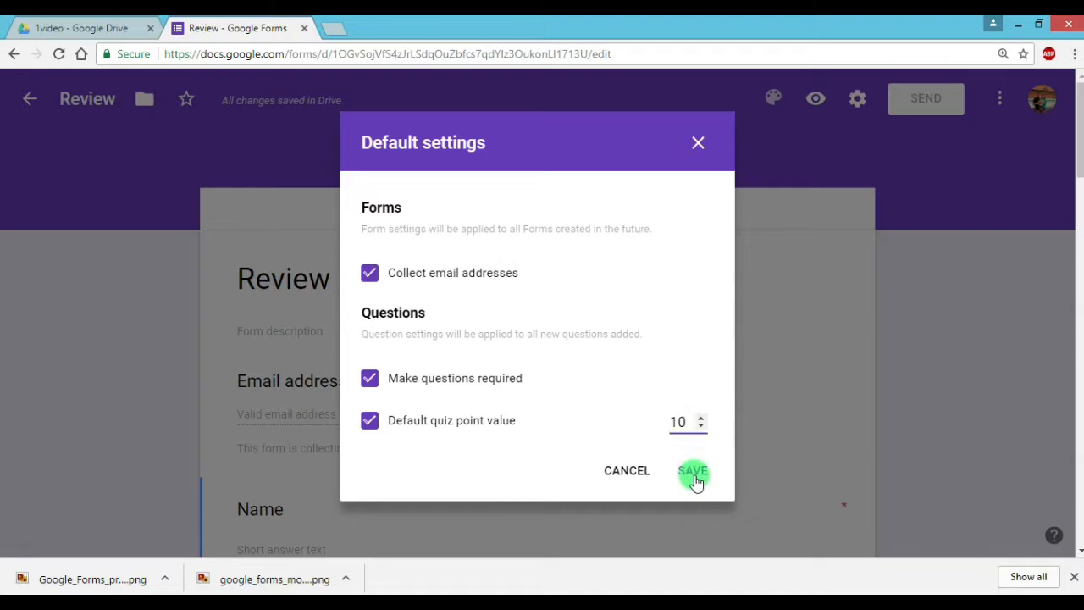
left_click(693, 474)
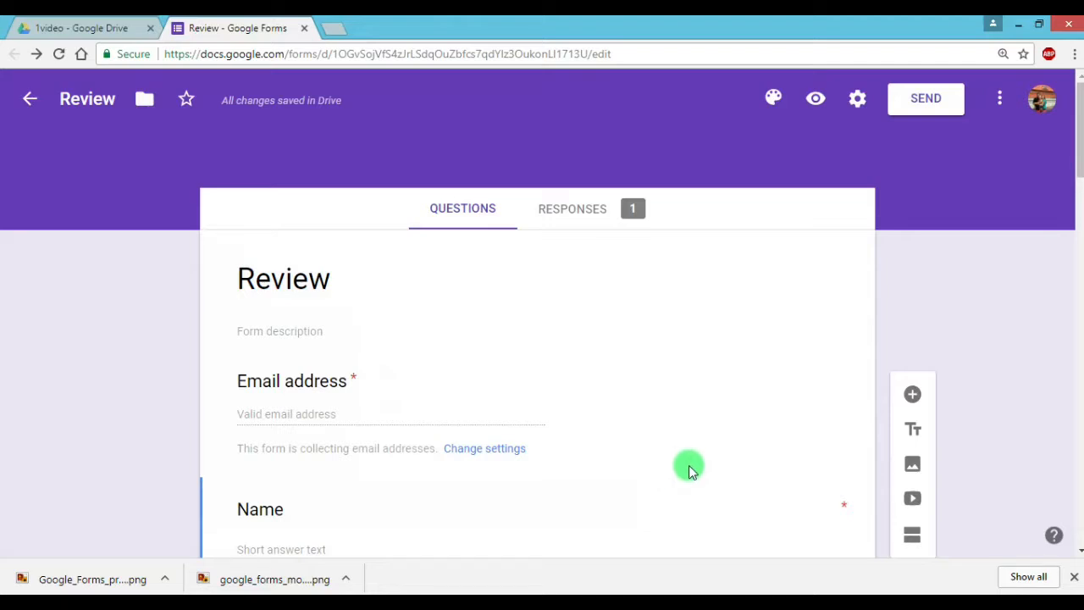
- Change the form's theme color from the palette, trying pink and settling on cyan
left_click(781, 105)
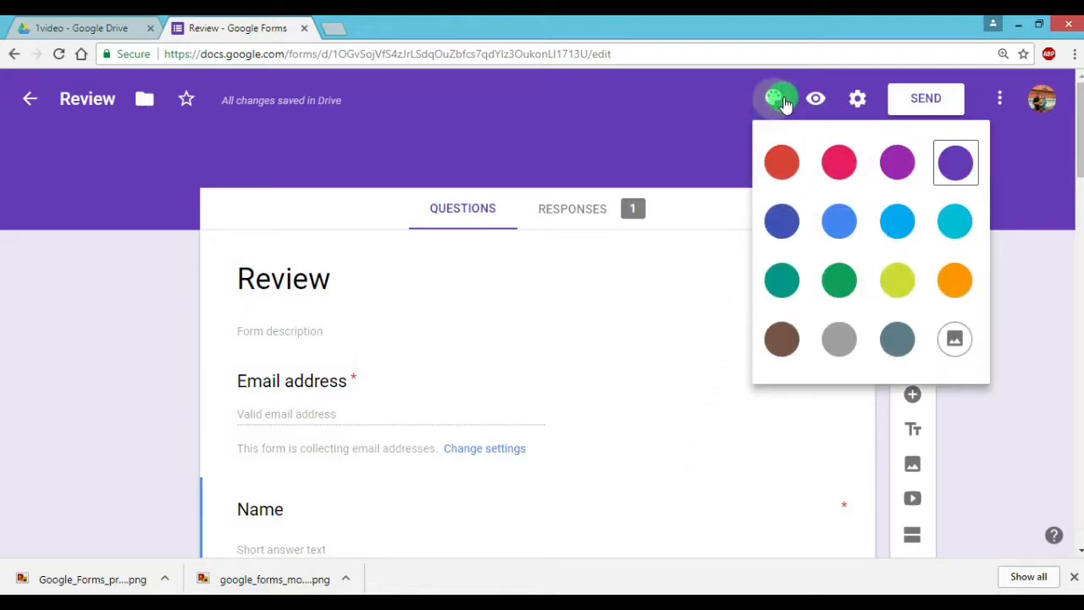
left_click(847, 167)
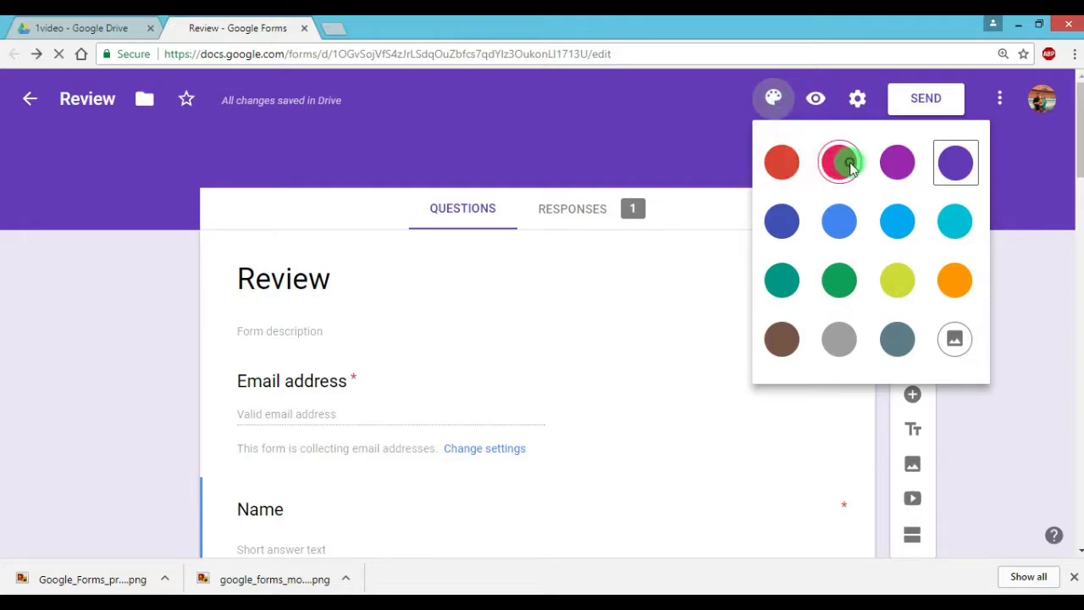
left_click(783, 110)
left_click(943, 220)
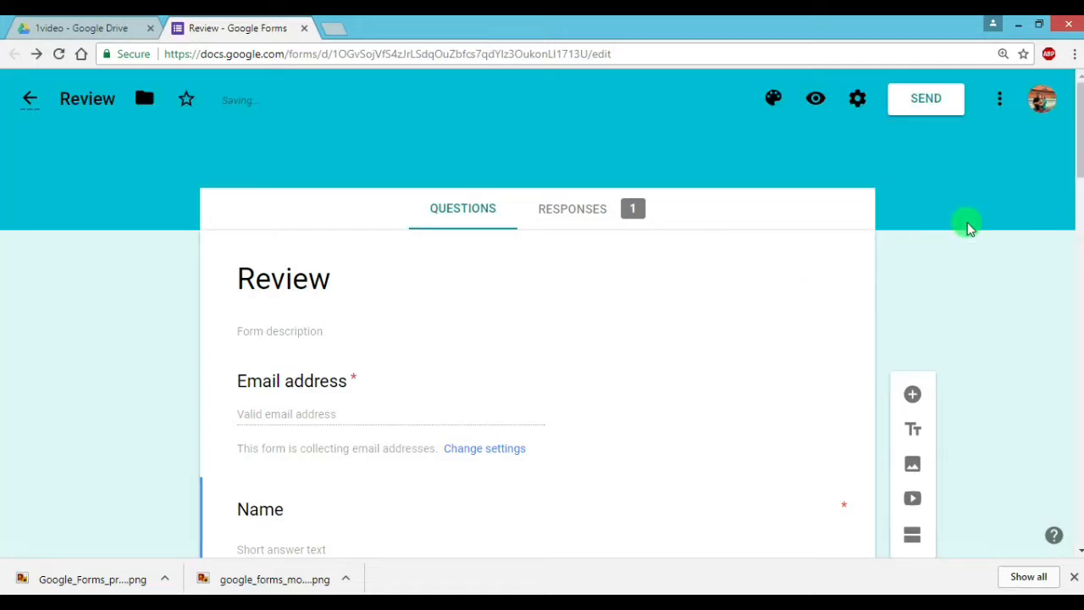
- Open the form's header image themes and browse the Birthday, Illustrations and Just kids categories and the photo upload option
left_click(782, 110)
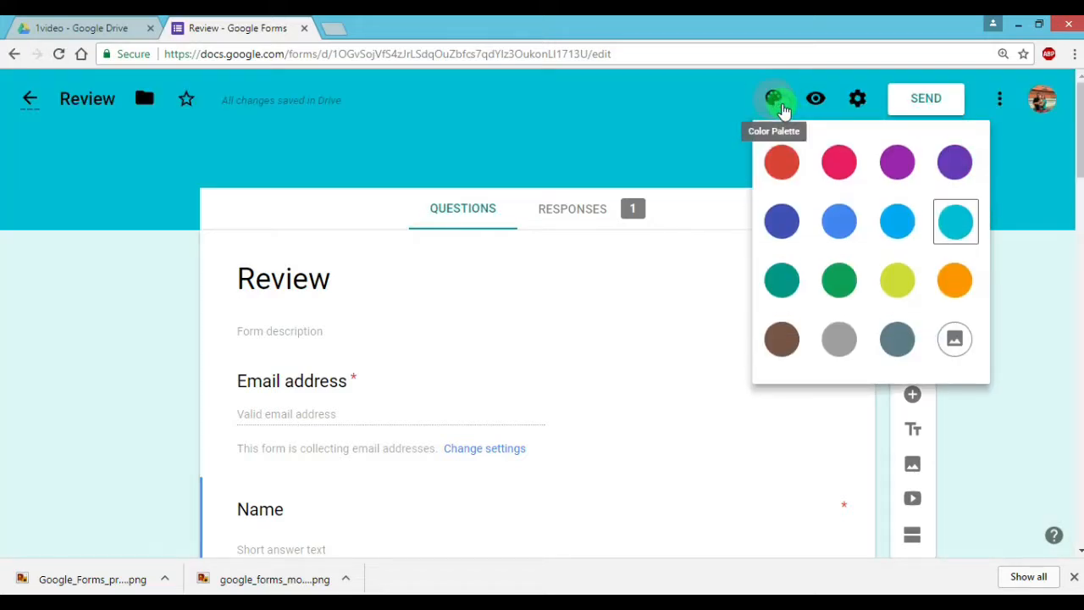
left_click(955, 338)
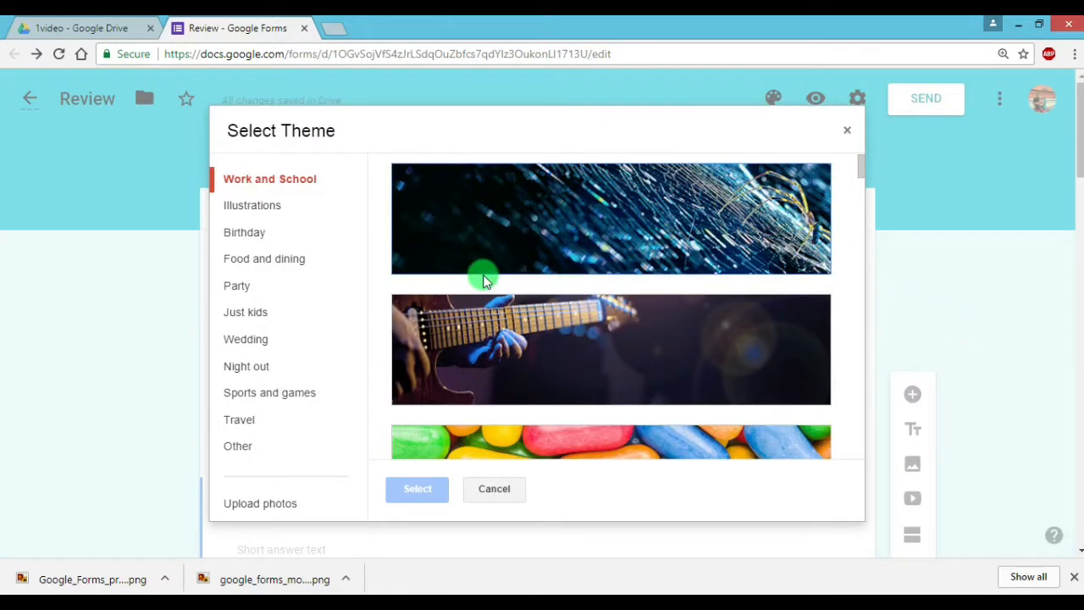
left_click(282, 234)
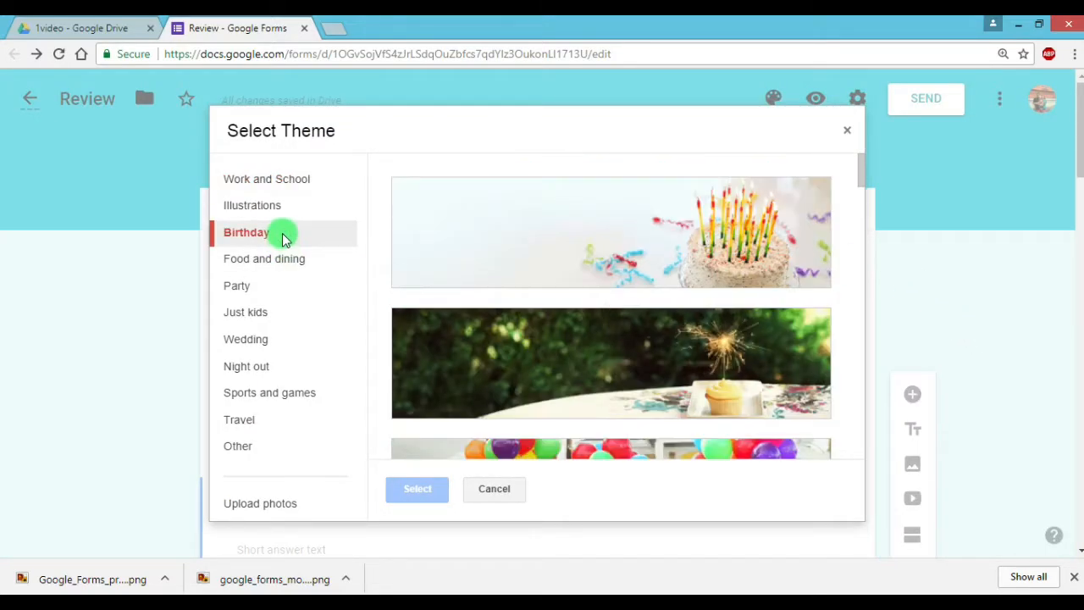
left_click(282, 212)
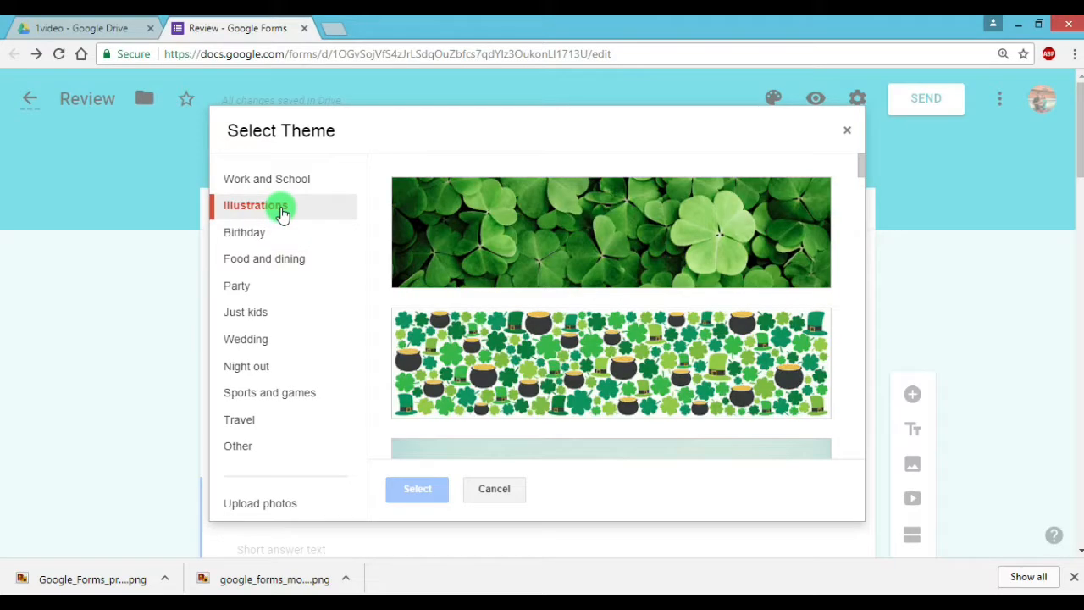
left_click_drag(863, 162, 858, 182)
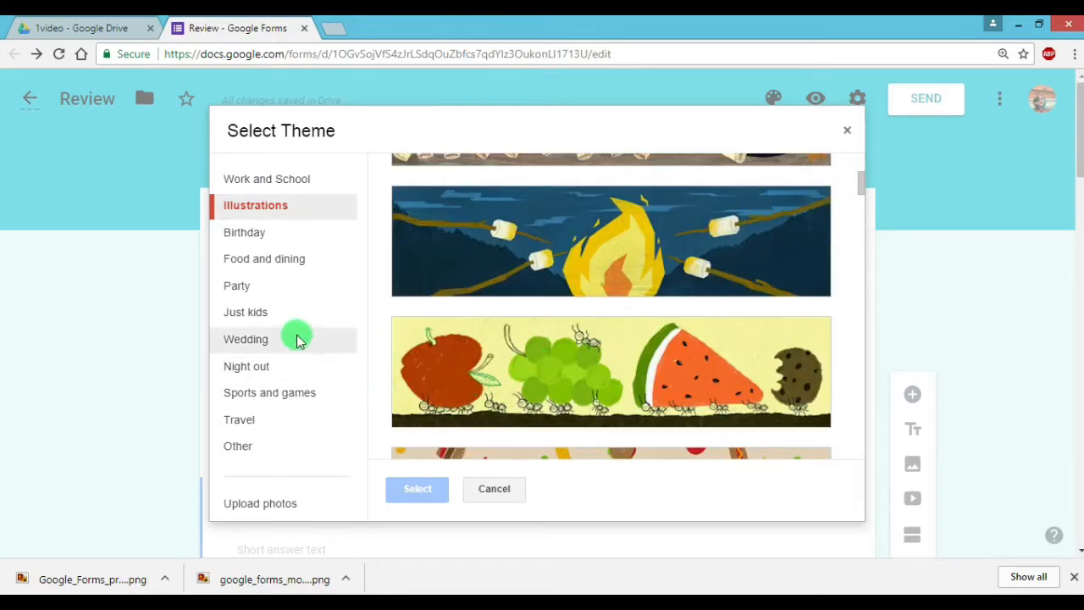
left_click(266, 313)
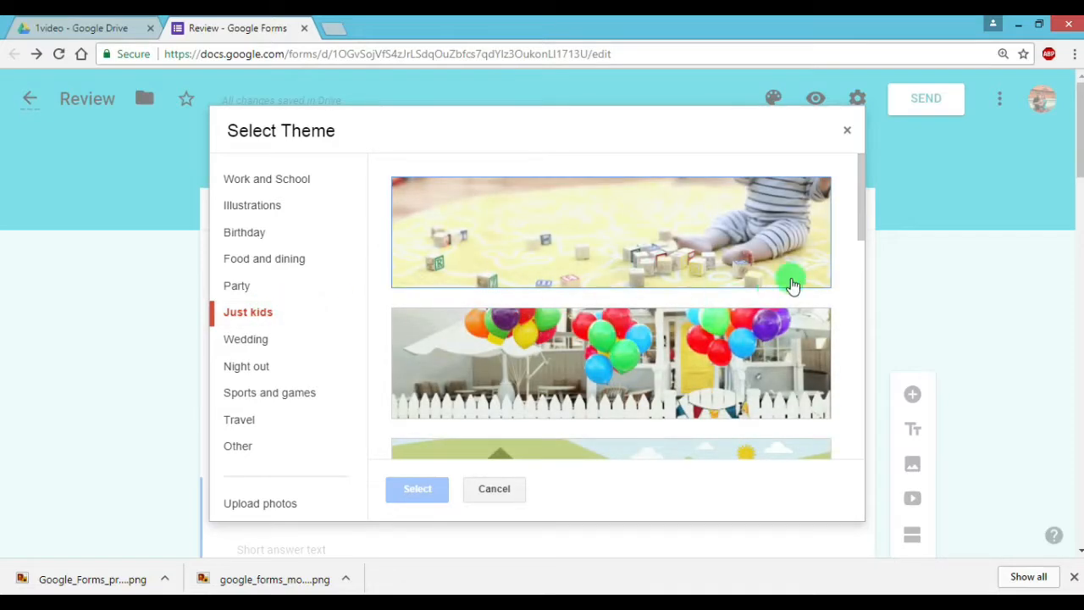
left_click_drag(862, 204, 854, 398)
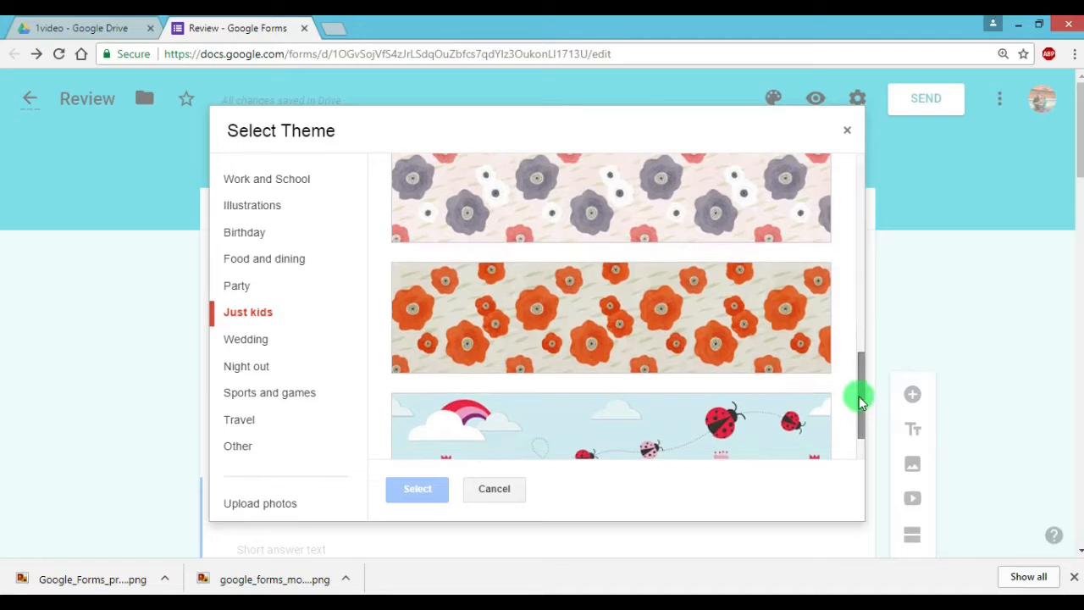
left_click(280, 506)
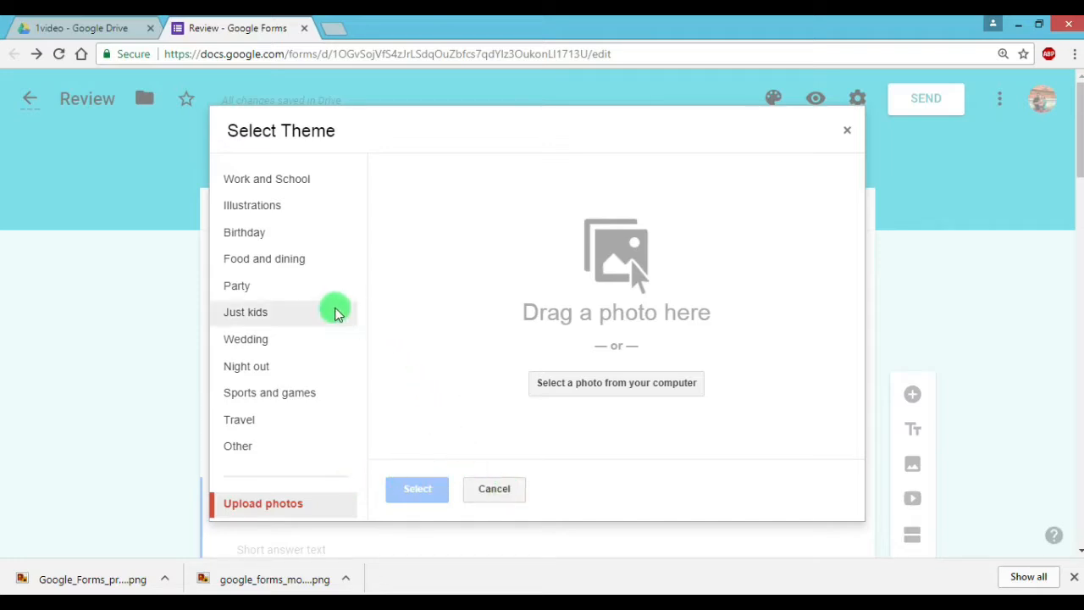
- Apply the Illustrations image of ants with an apple, grapes, watermelon and cookie as the form's header theme
left_click(255, 207)
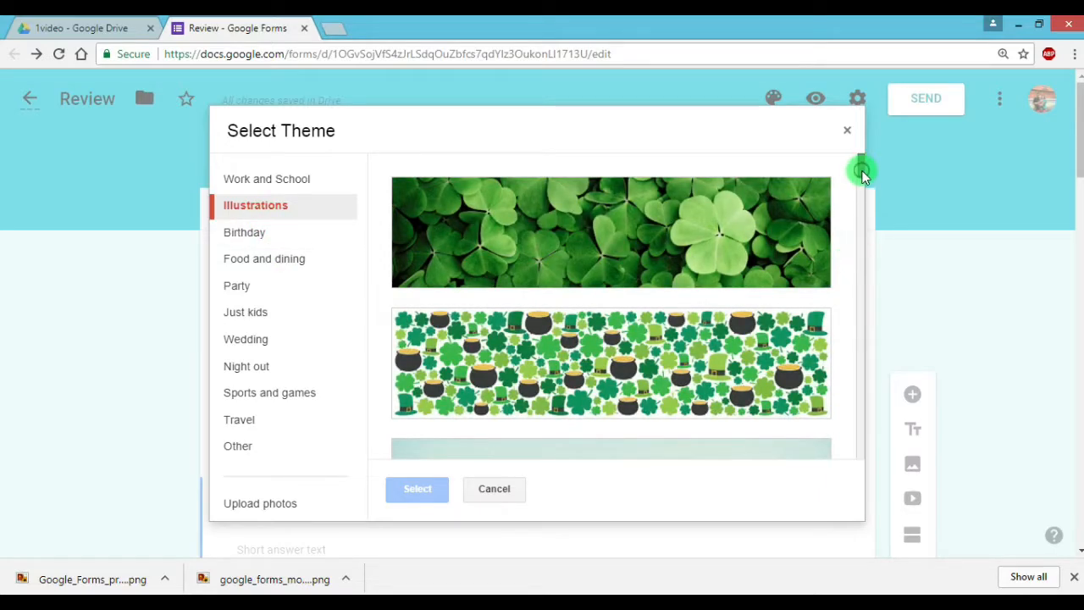
scroll(863, 182, "down", 5)
left_click_drag(862, 182, 743, 216)
left_click(742, 212)
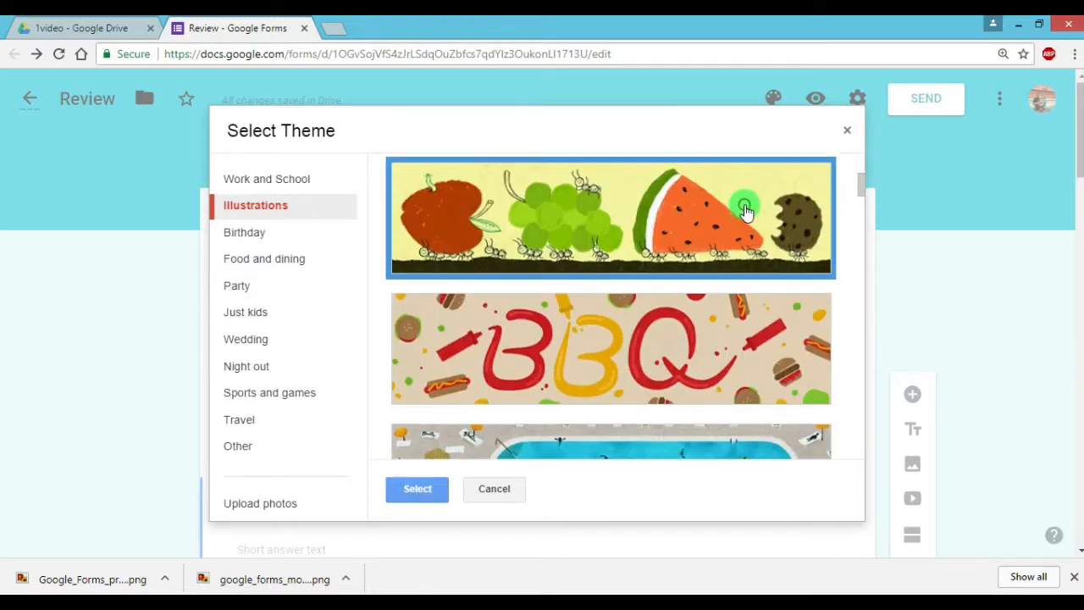
left_click(430, 492)
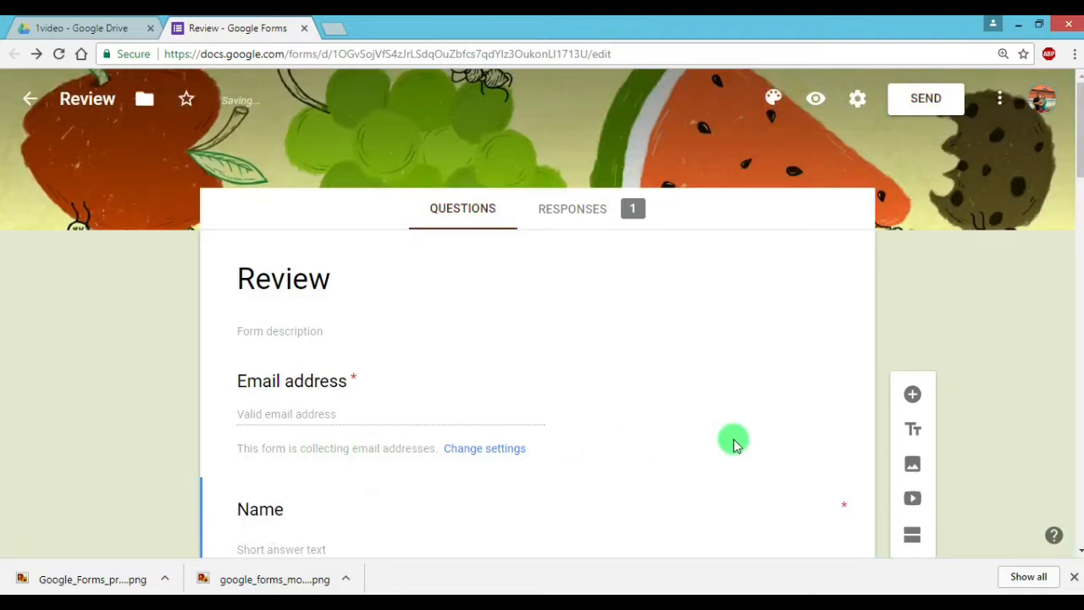
- Preview the Review form as respondents see it, look through its questions, and return to editing the form
left_click(828, 99)
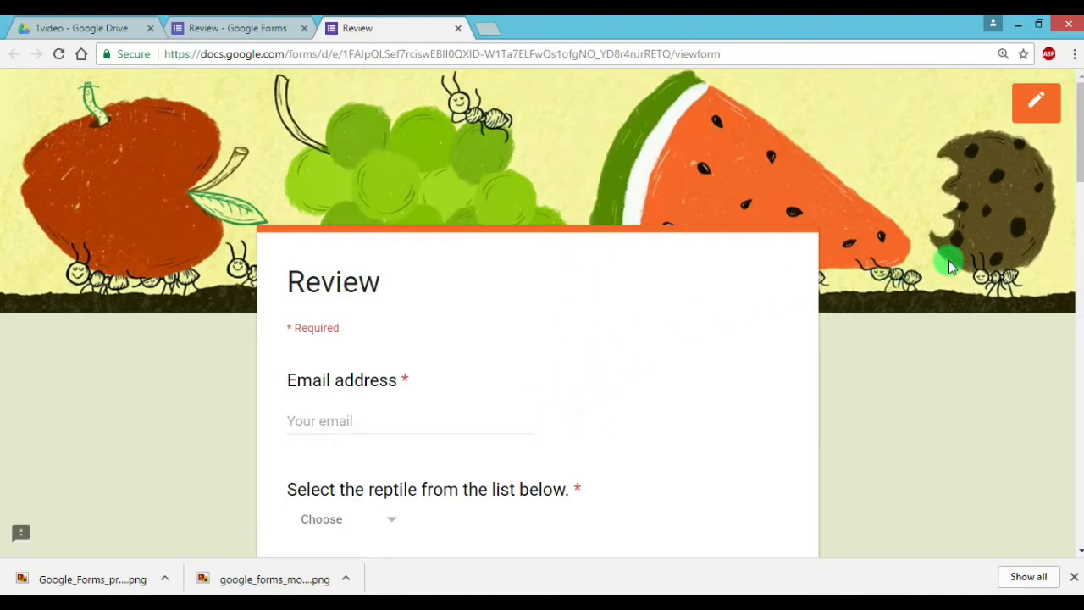
left_click_drag(1081, 141, 1080, 207)
left_click_drag(1079, 173, 1080, 131)
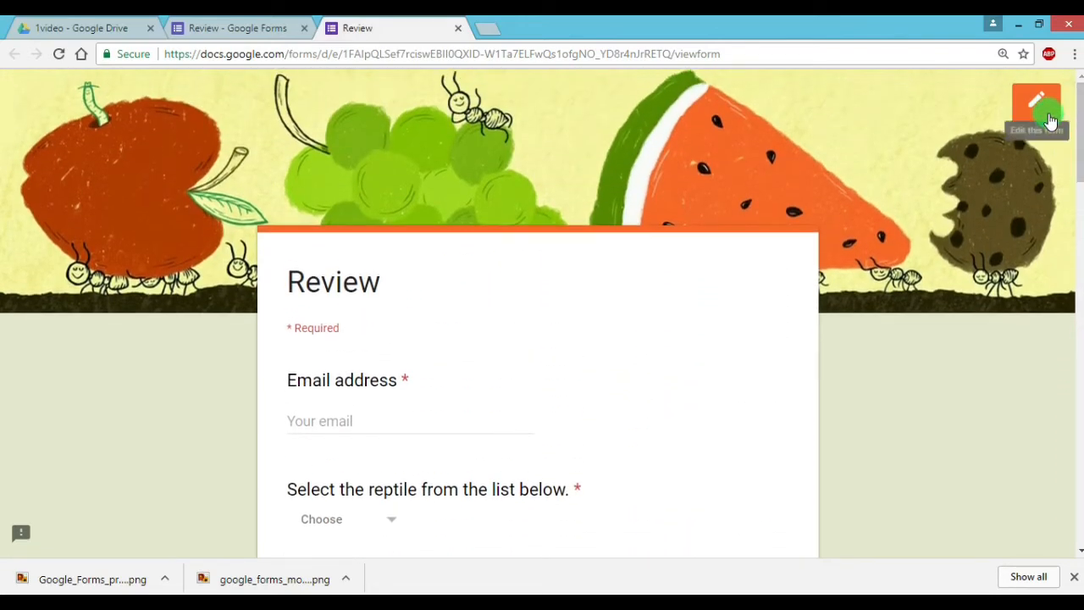
left_click(1048, 117)
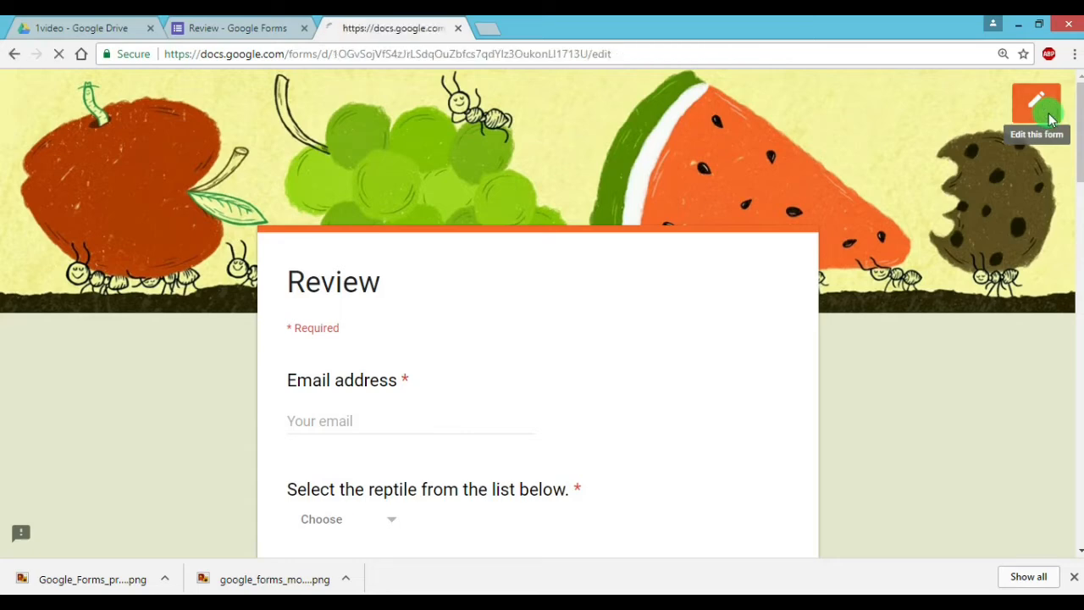